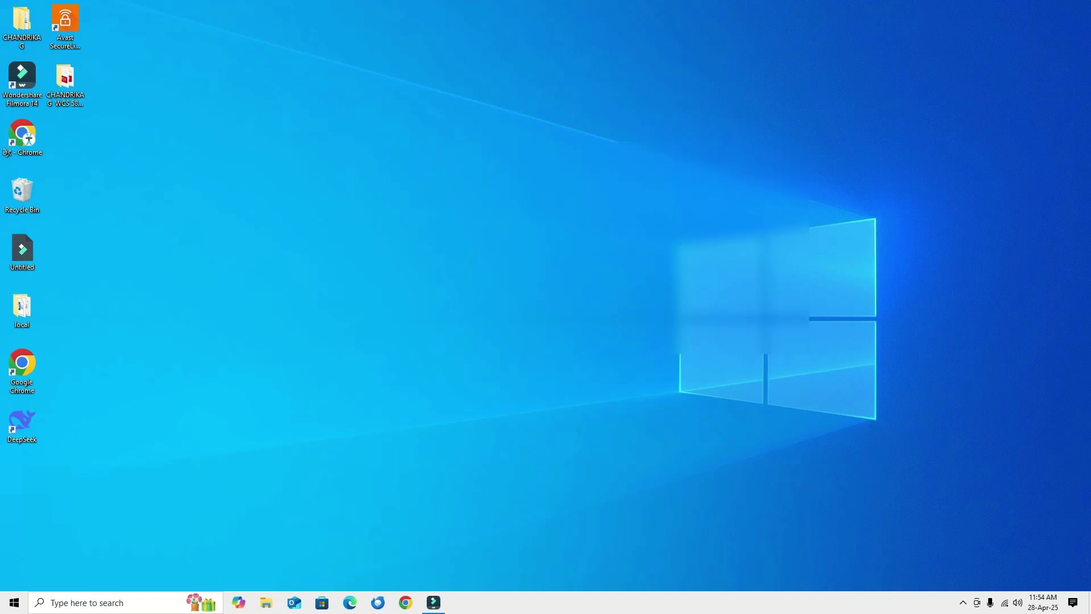
Open the BitLocker-locked Local Disk (D:) from This PC in File Explorer and try to unlock it with a drive password
click(266, 603)
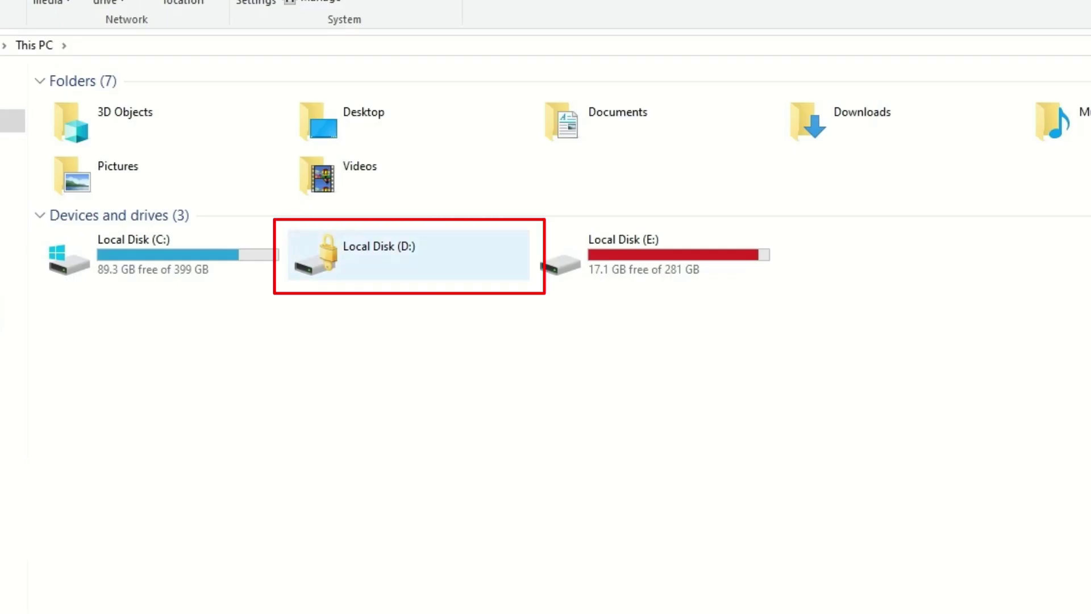
double_click(409, 255)
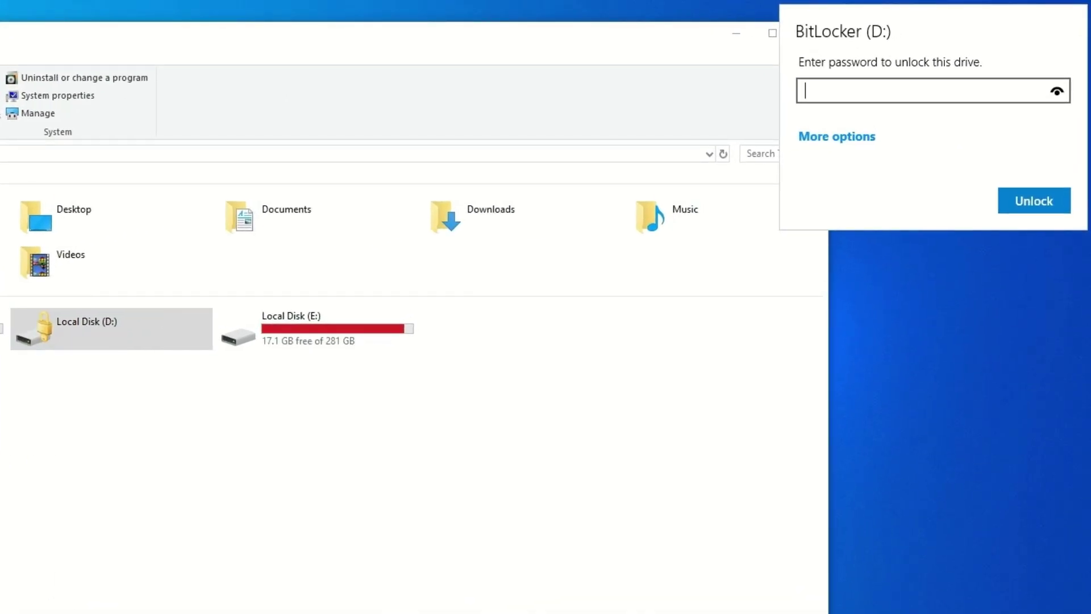
text(aaaaaa)
key(Return)
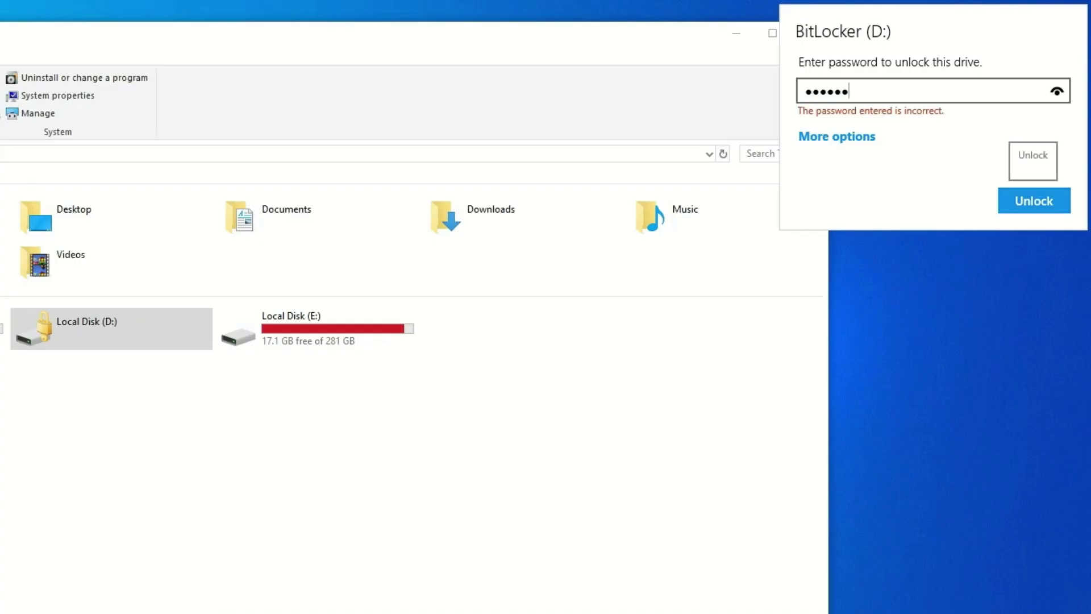
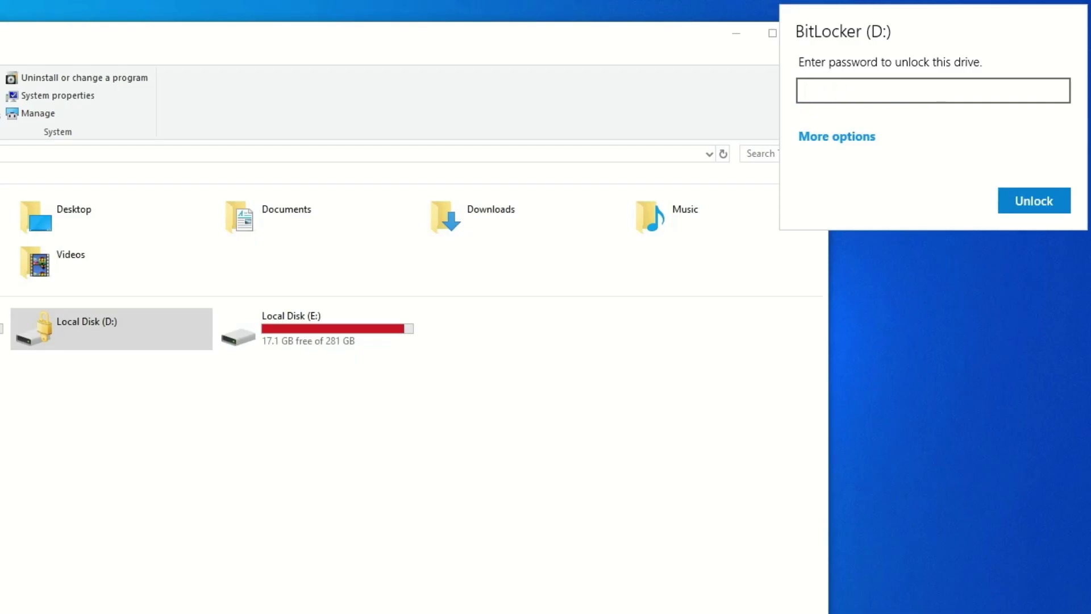
Unlock Local Disk (D:) by entering its BitLocker password, and return to This PC from the opened drive
text(•)
key(BackSpace)
text(******)
key(Return)
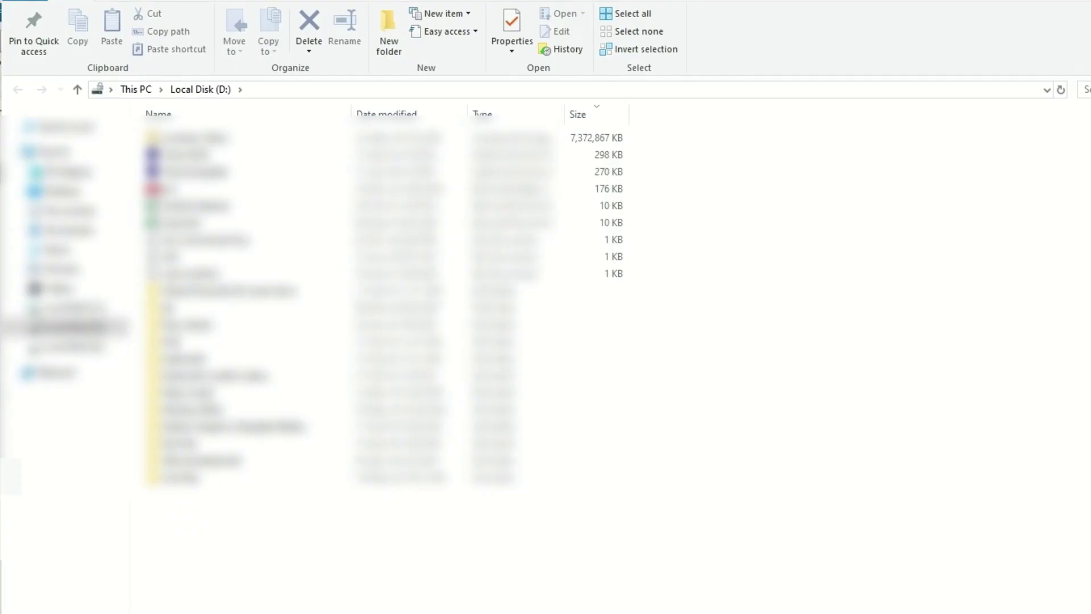
key(alt+Up)
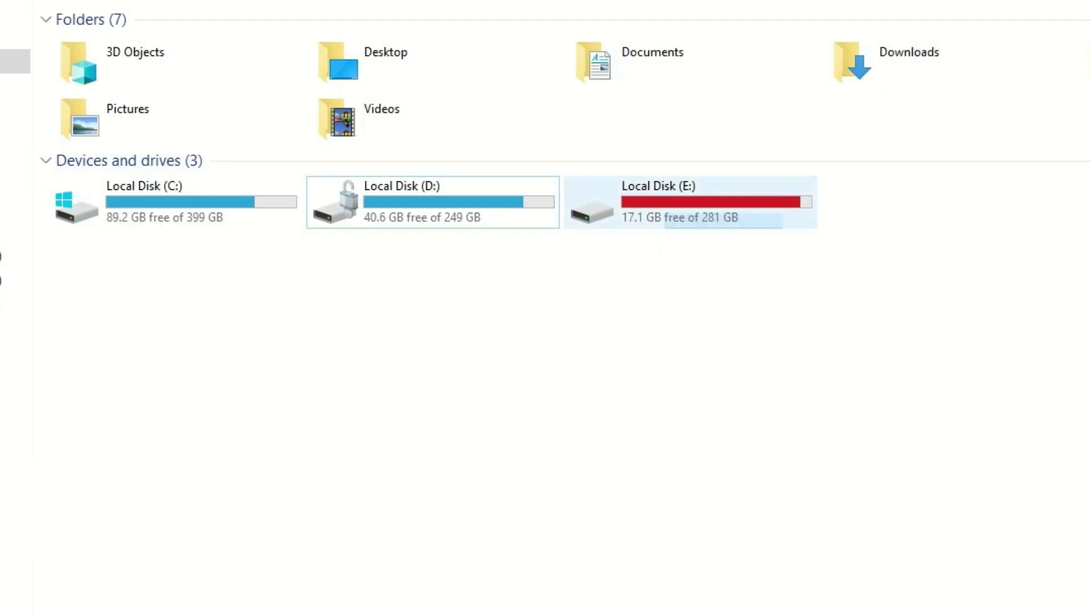
Try to turn on BitLocker for Local Disk (E:) from This PC
right_click(659, 199)
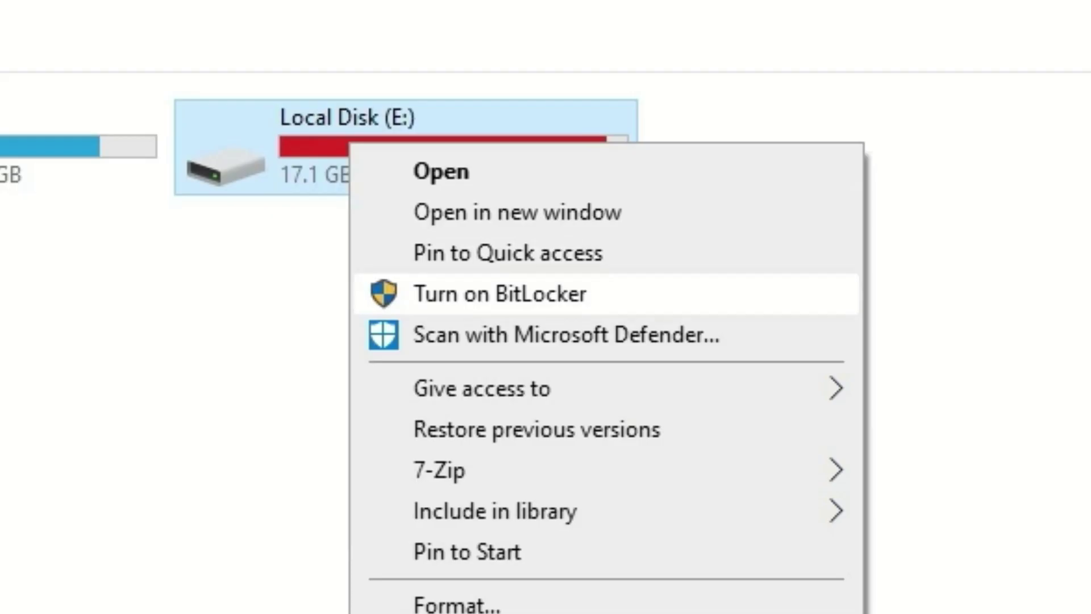
click(499, 293)
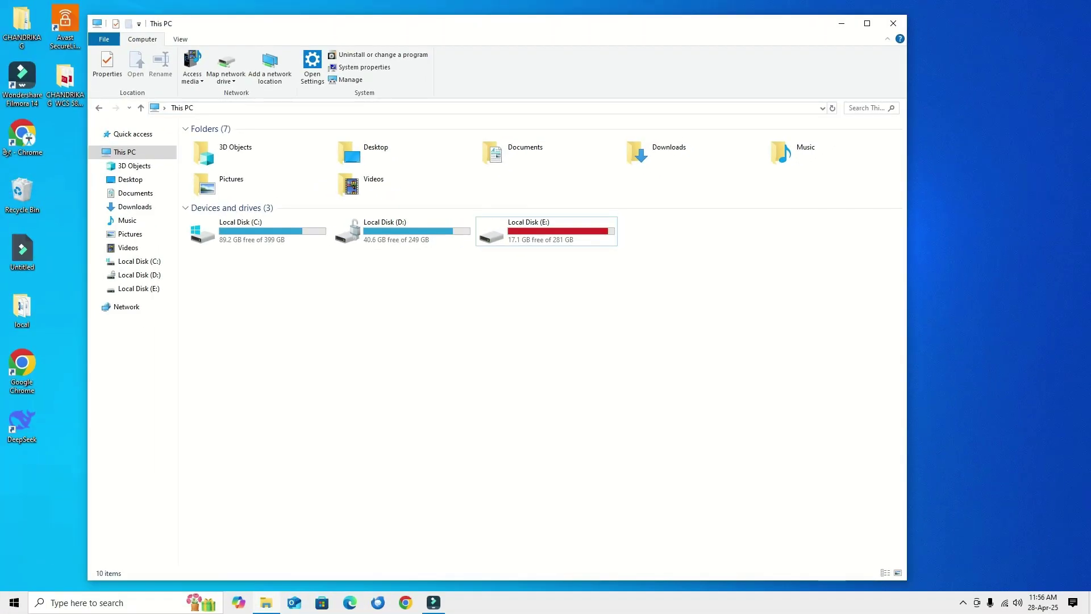
Search for Control Panel and open the BitLocker management page under System and Security
click(122, 602)
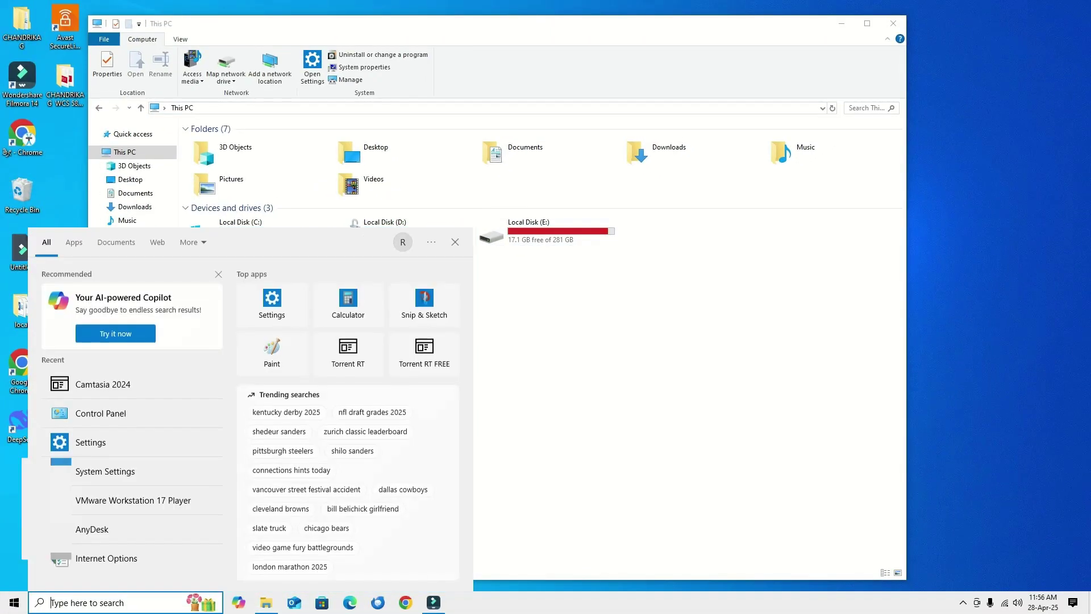
text(contr)
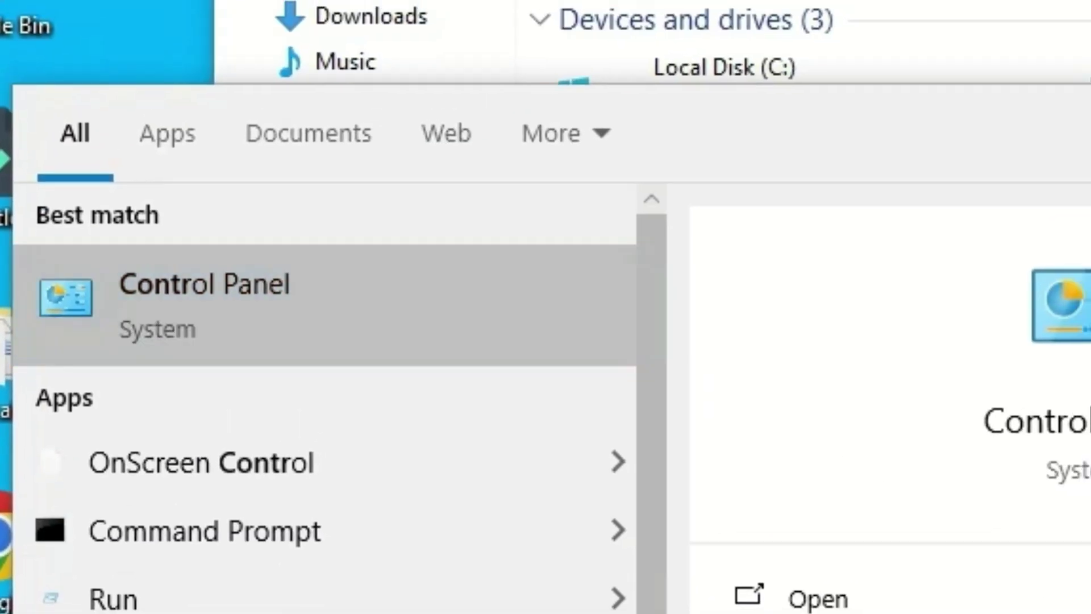
key(Return)
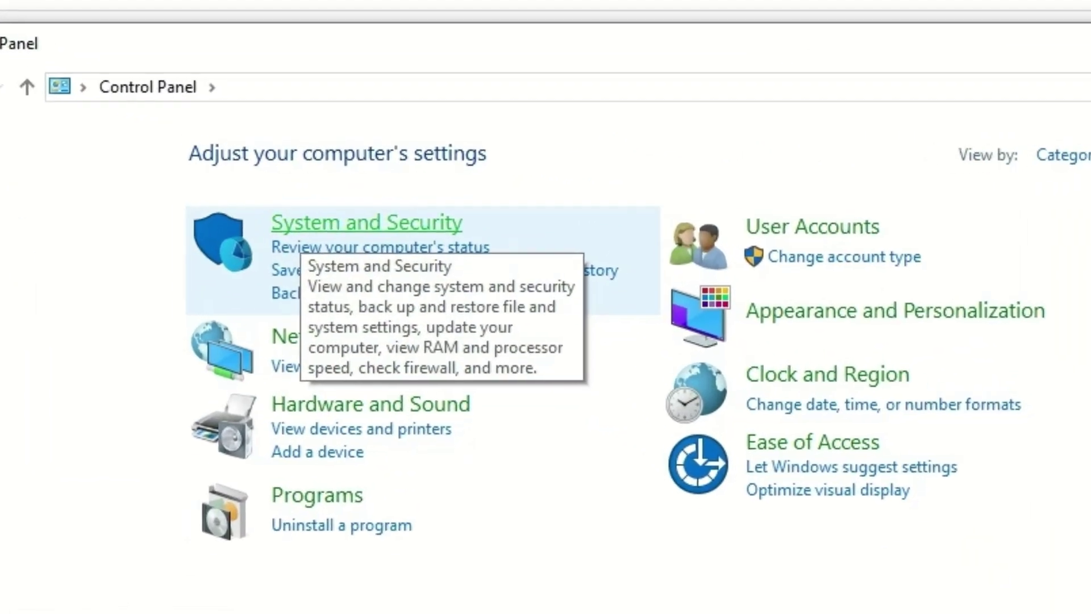
click(304, 227)
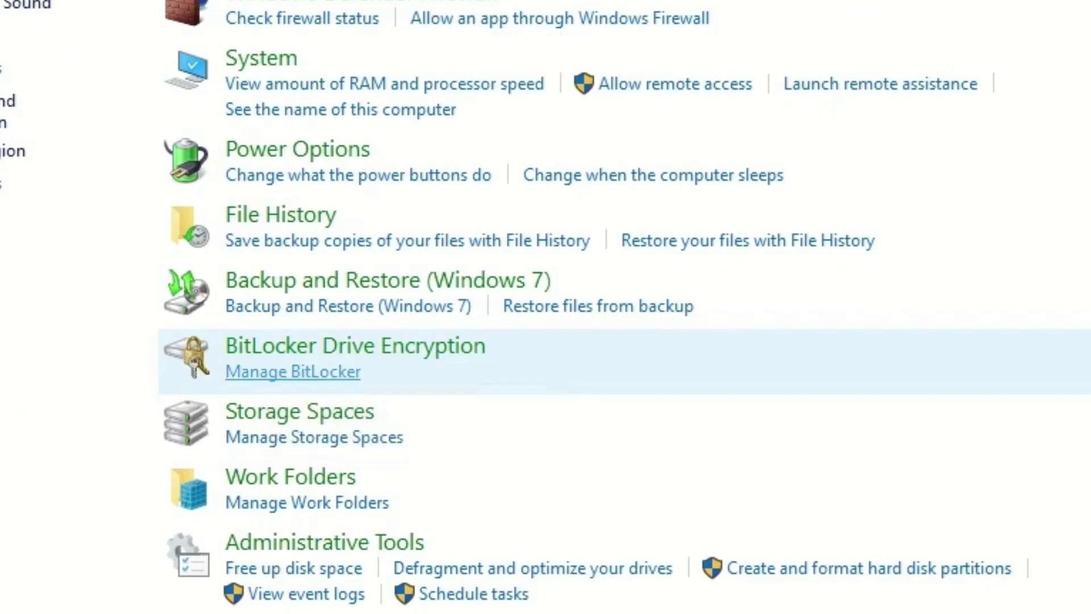
click(292, 372)
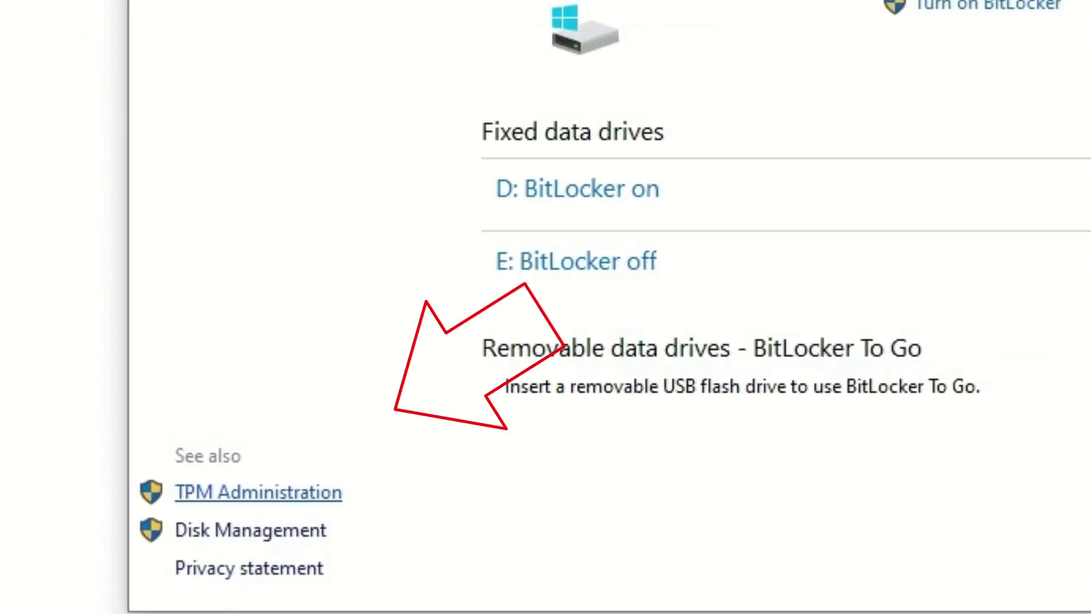
Check the TPM status in TPM Administration, and close both the TPM management and BitLocker Drive Encryption windows
click(280, 440)
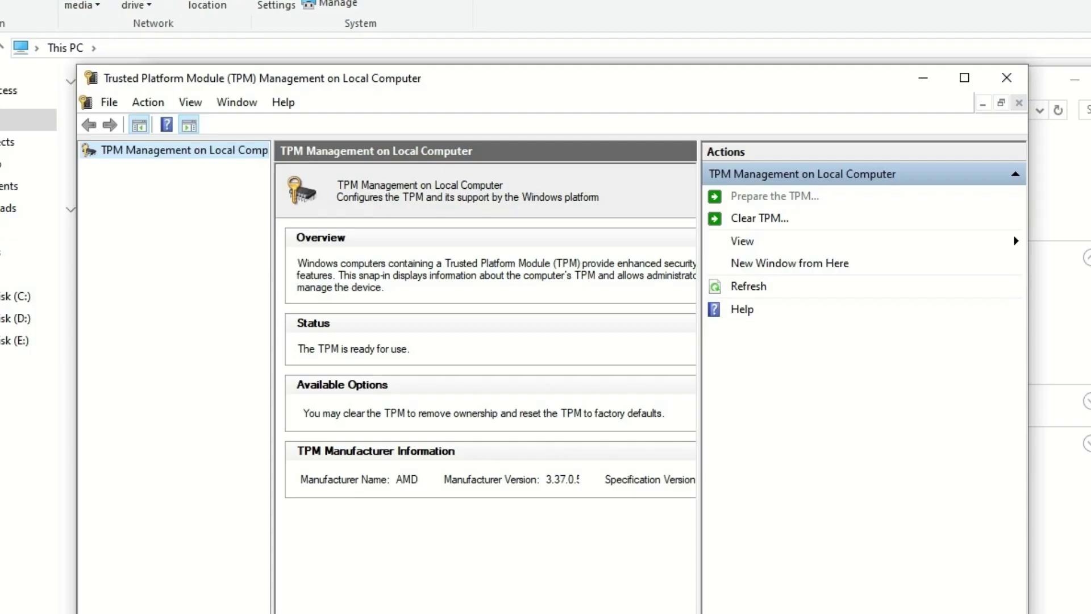
click(1006, 78)
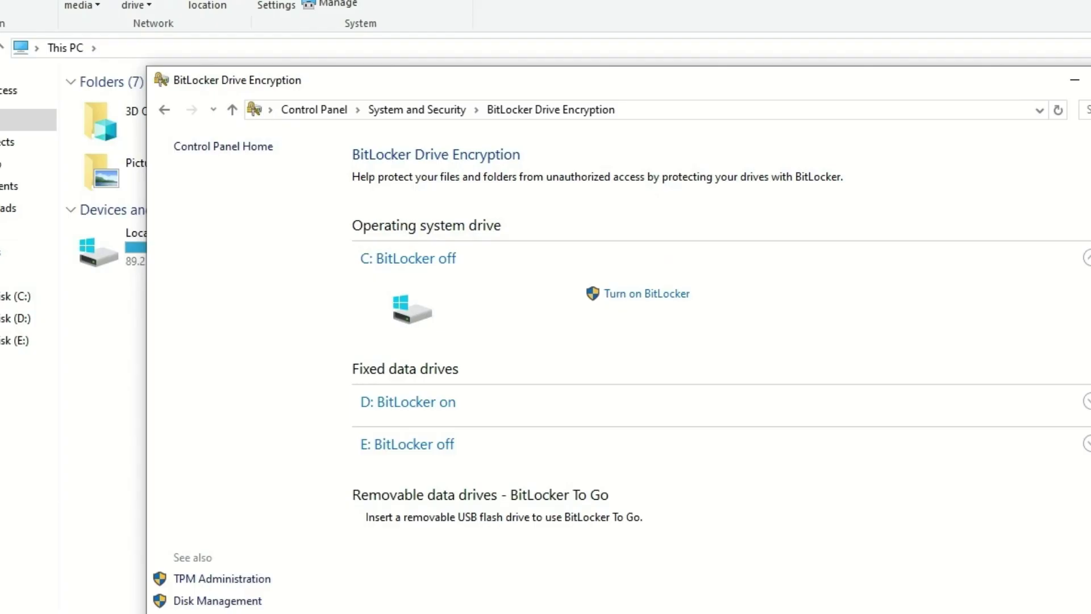
key(alt+F4)
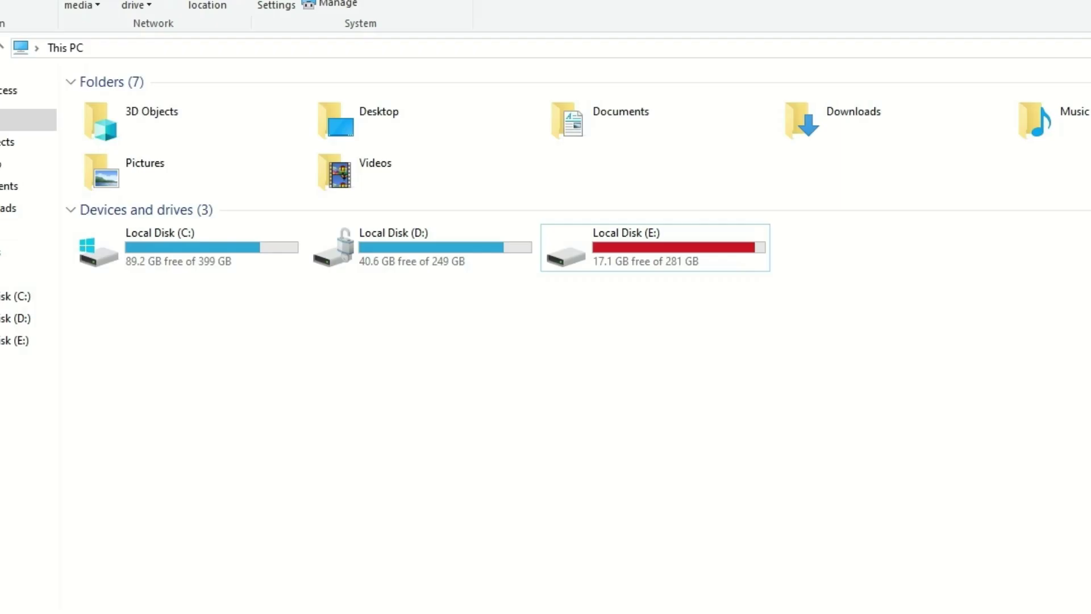
Turn on BitLocker for Local Disk (E:) with password unlocking, entering and re-entering the drive password
right_click(642, 254)
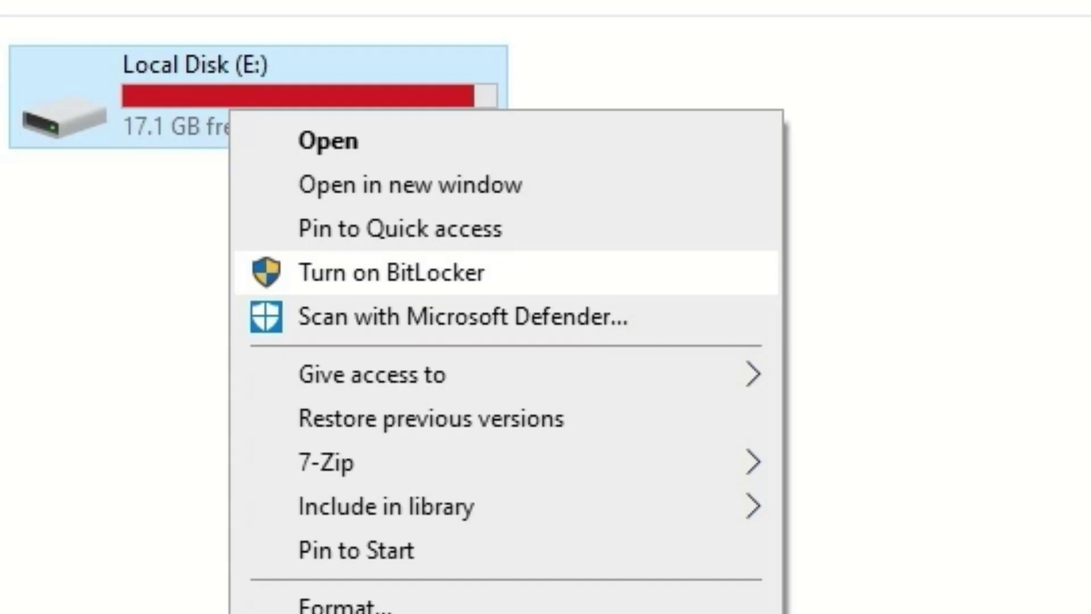
click(391, 272)
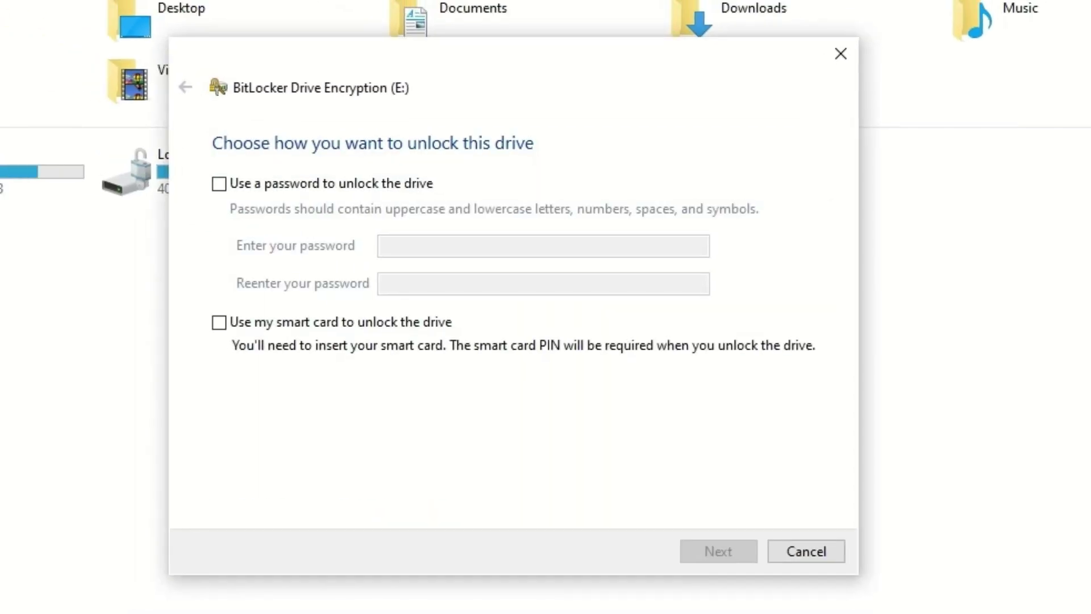
click(219, 183)
text(••••)
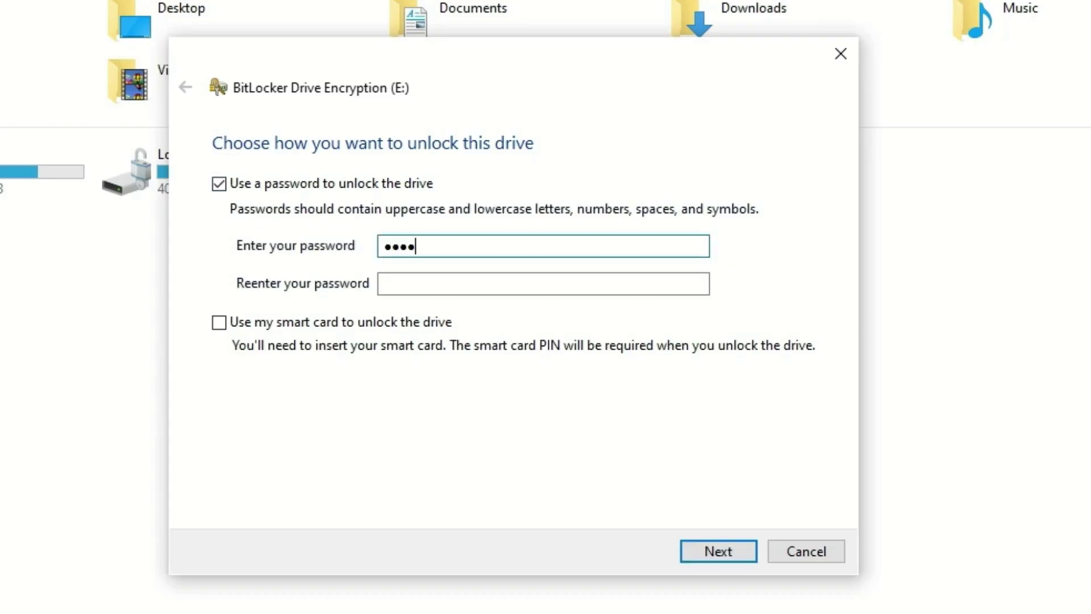
text(****)
key(Tab)
text(*********)
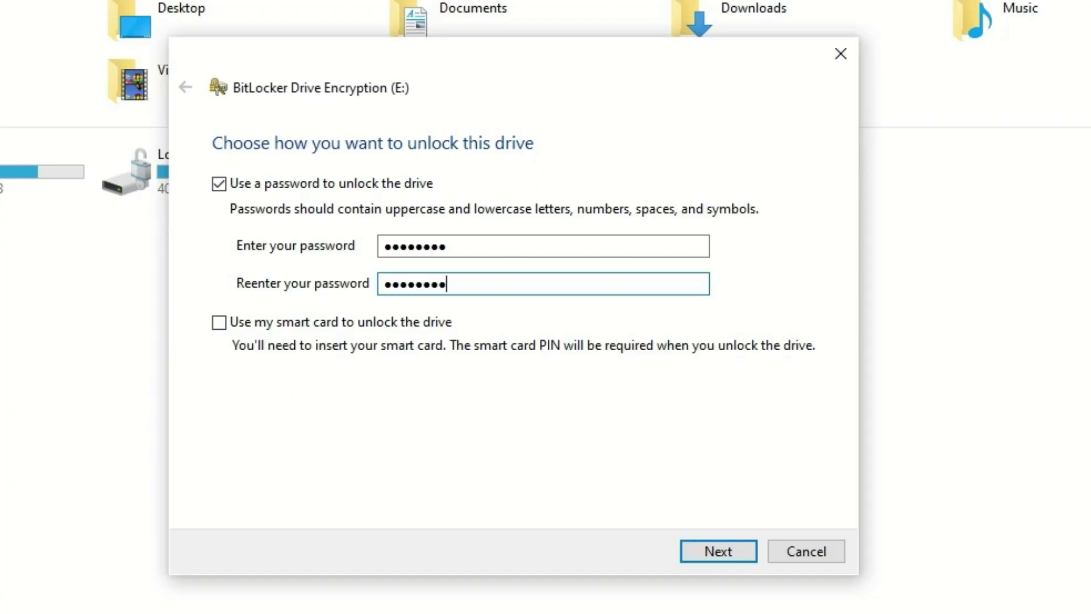
click(718, 550)
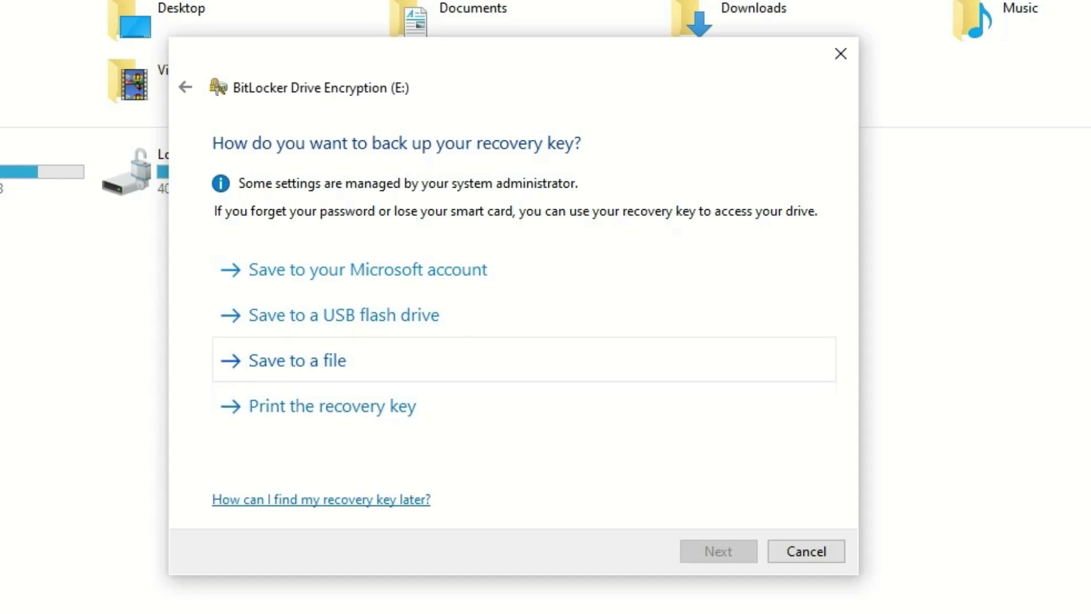
Back up the recovery key for drive E: as a text file on the Desktop, keeping the suggested file name
click(297, 360)
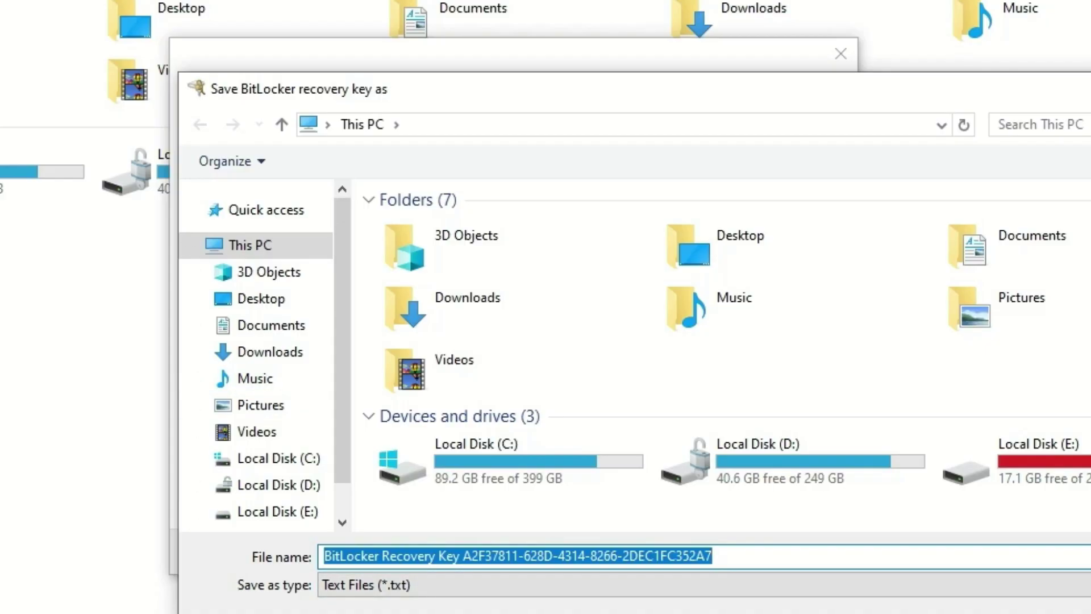
click(278, 485)
click(260, 298)
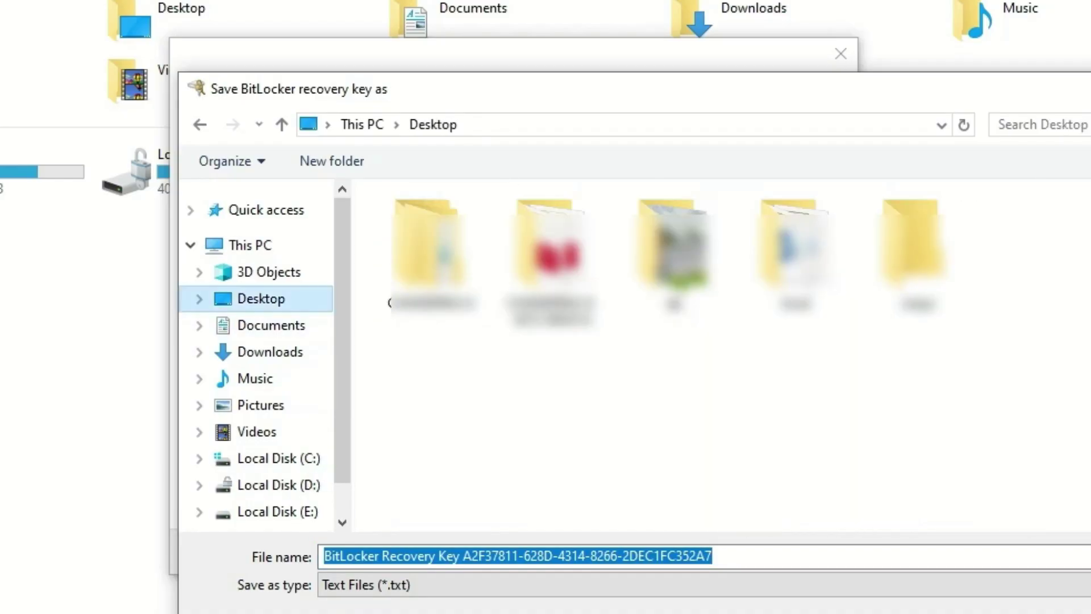
key(Return)
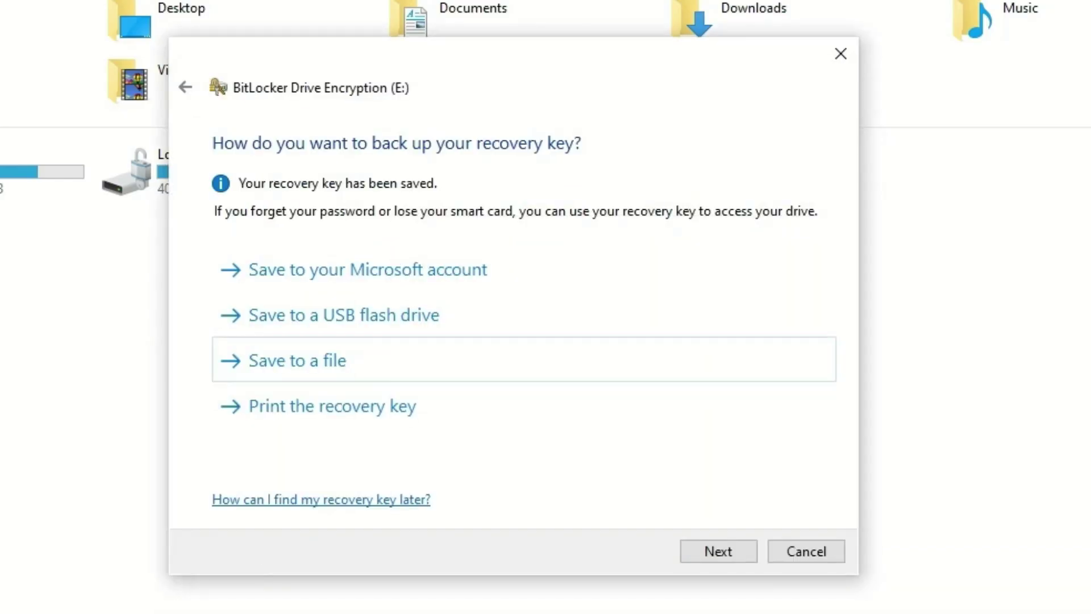
click(717, 550)
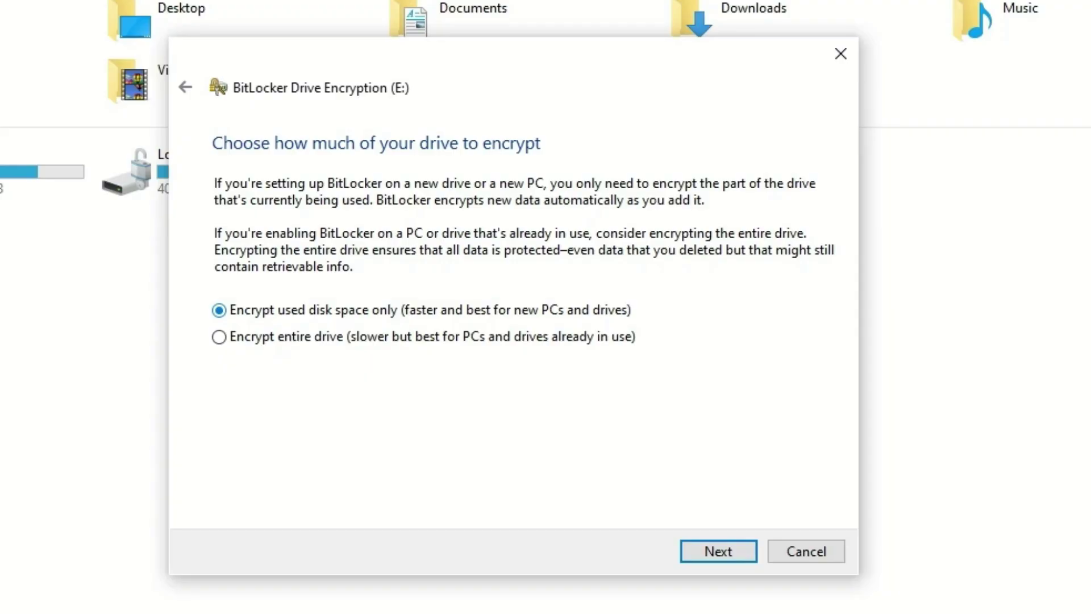
Encrypt the entire drive E: with the new encryption mode and close the completion notice
click(219, 336)
click(717, 550)
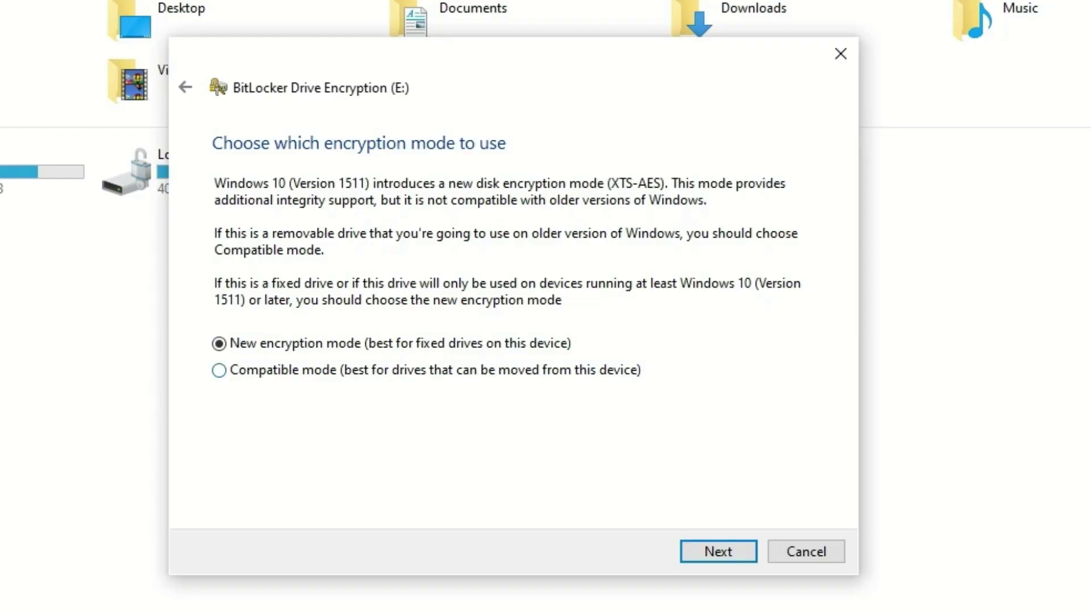
click(219, 370)
click(219, 343)
click(718, 550)
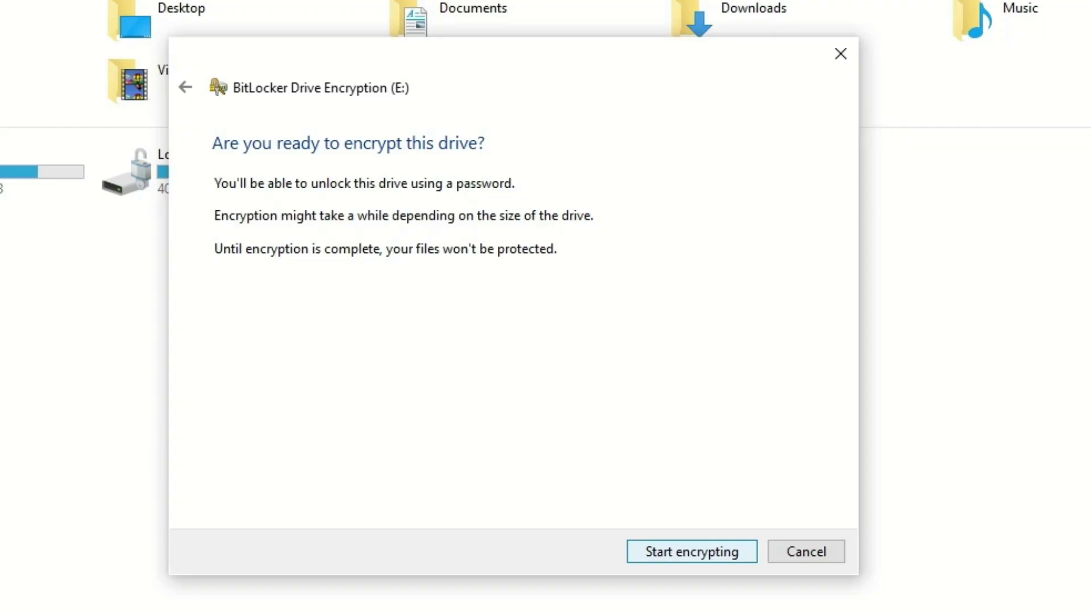
key(Return)
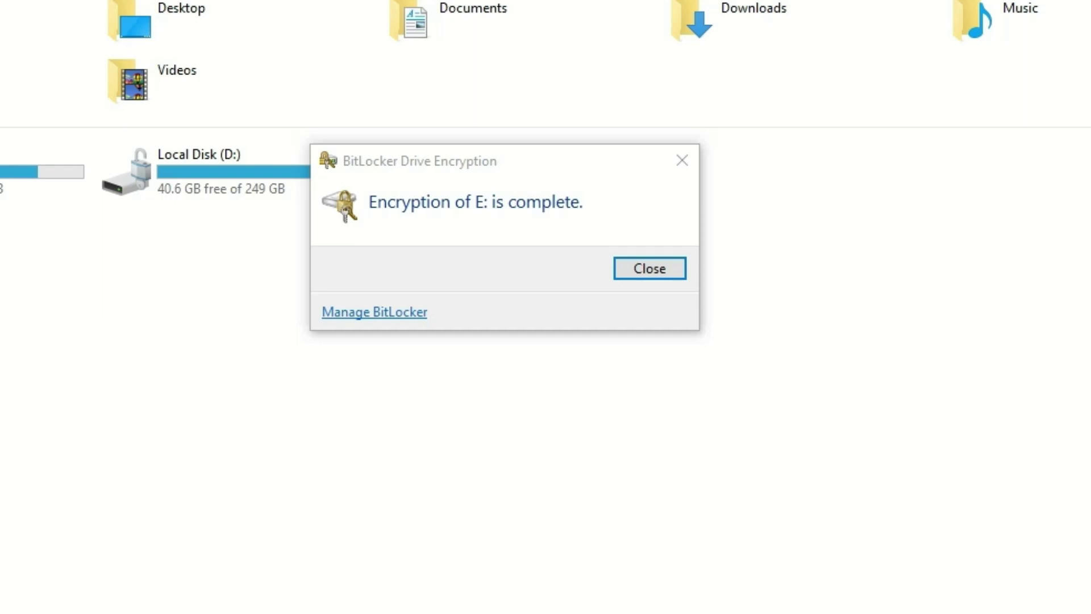
key(Return)
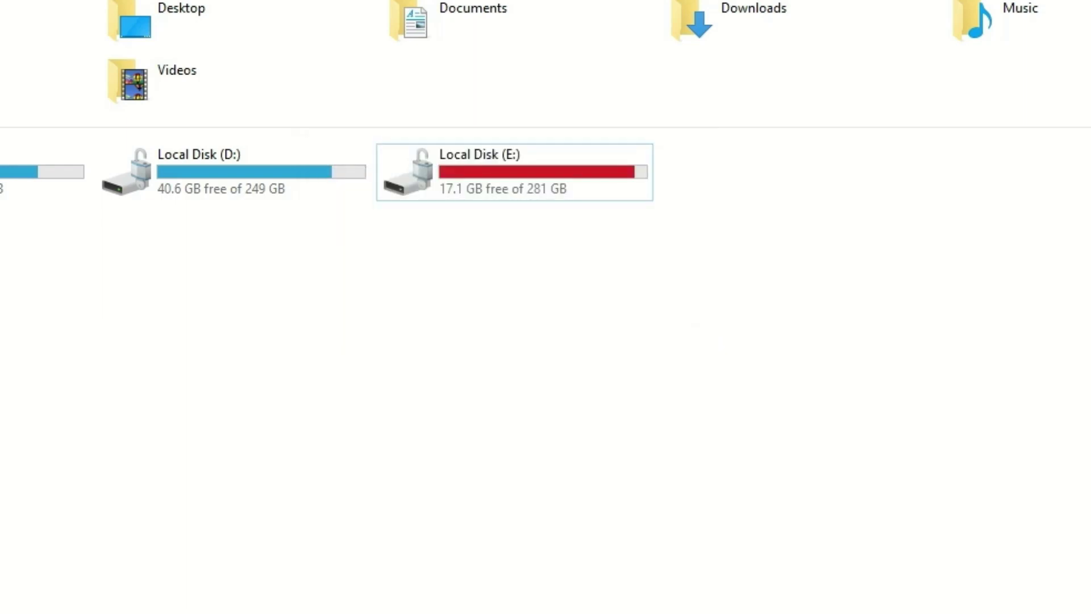